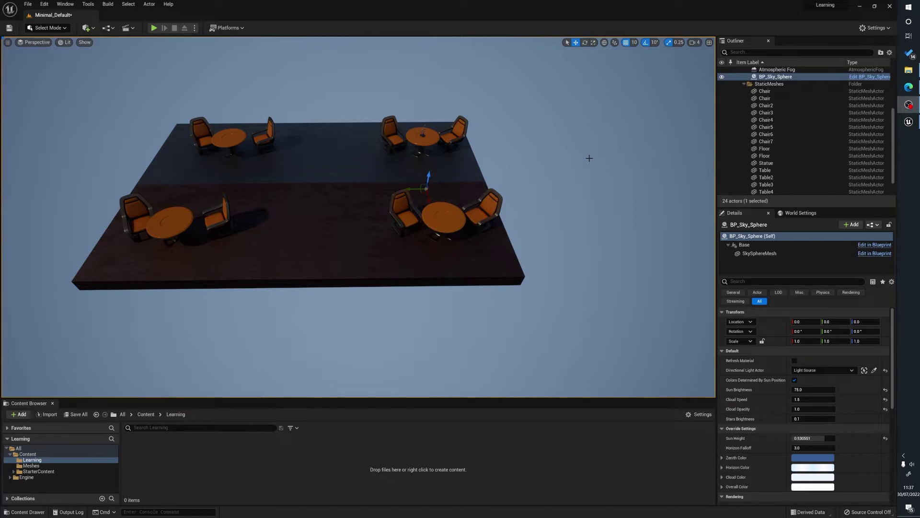
Inspect the platform with its tables and chairs, switching Game View on and off to compare the scene with and without editor icons
right_drag(500, 256, 500, 120)
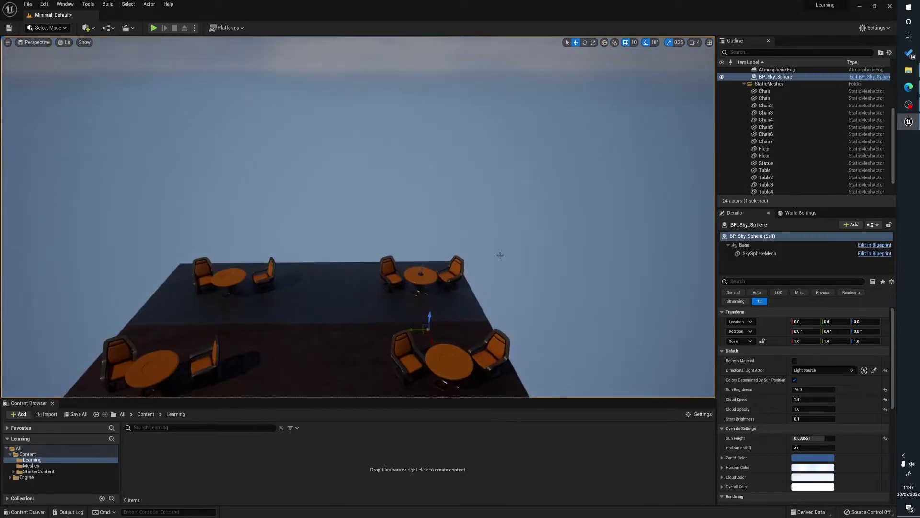
middle_drag(259, 191, 206, 266)
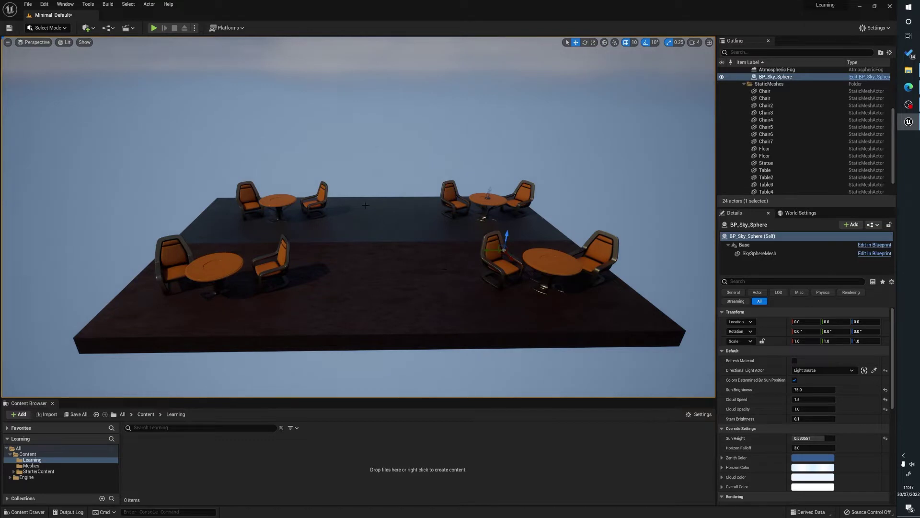
key(g)
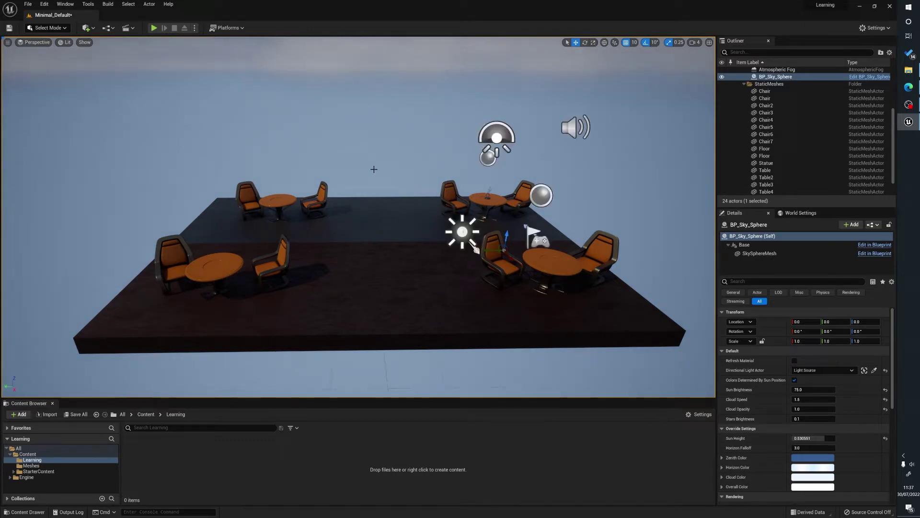
scroll(379, 148, down, 4)
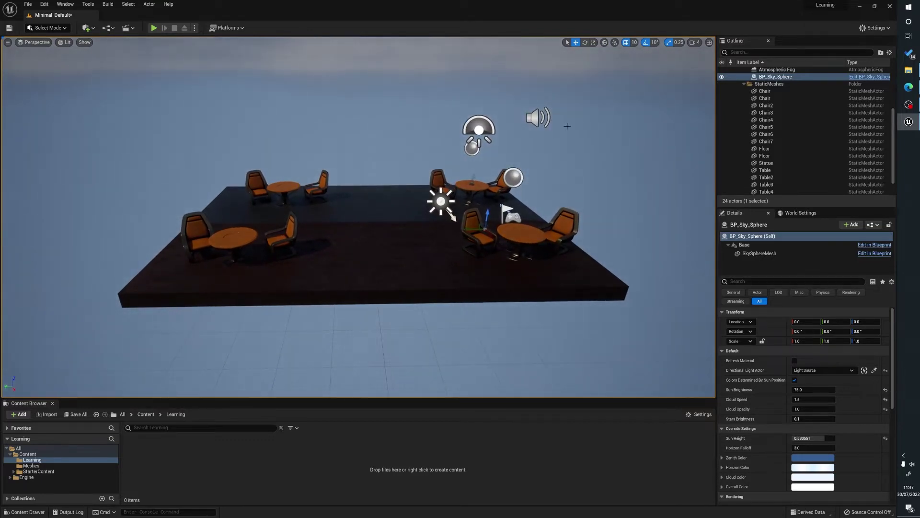
click(537, 117)
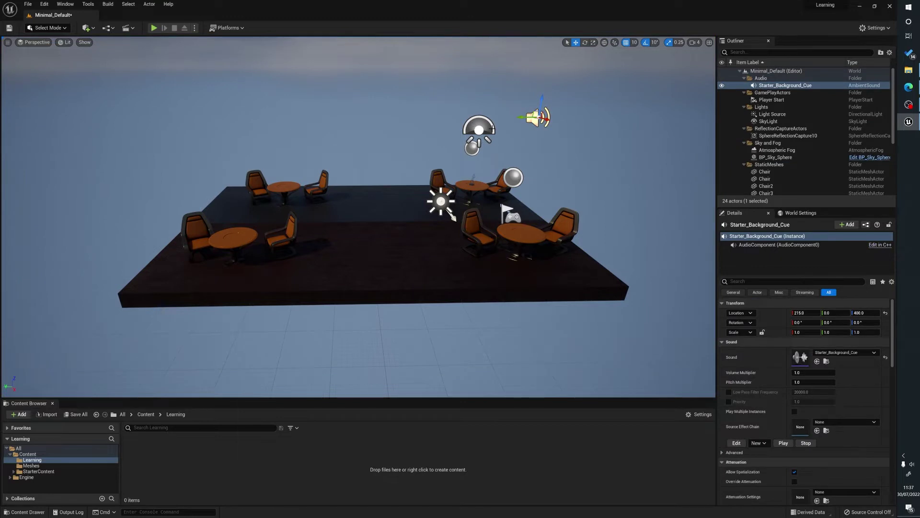
key(g)
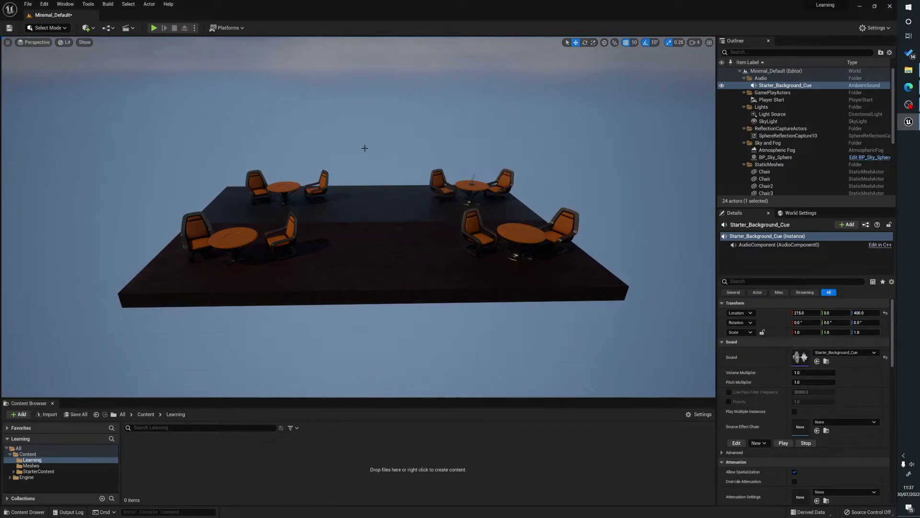
drag(351, 106, 279, 148)
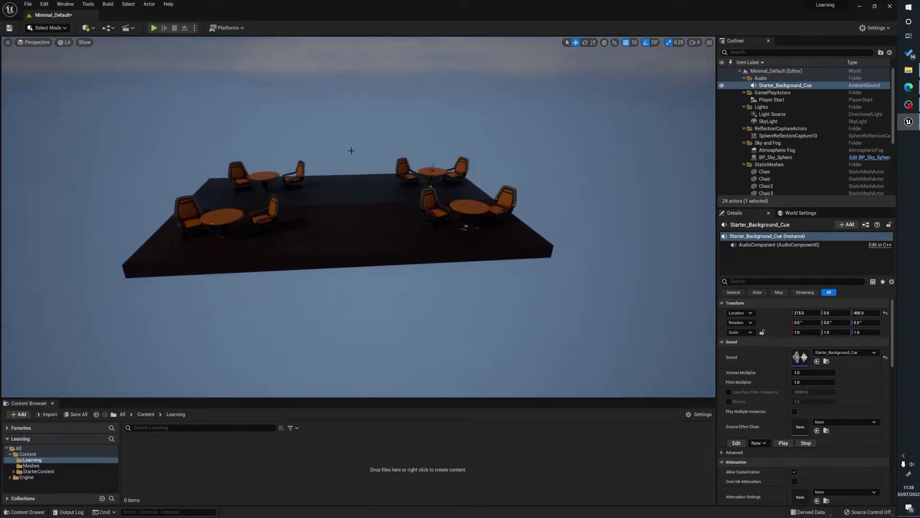
mouse_move(351, 151)
mouse_down()
mouse_move(352, 159)
mouse_move(340, 155)
mouse_up()
key(g)
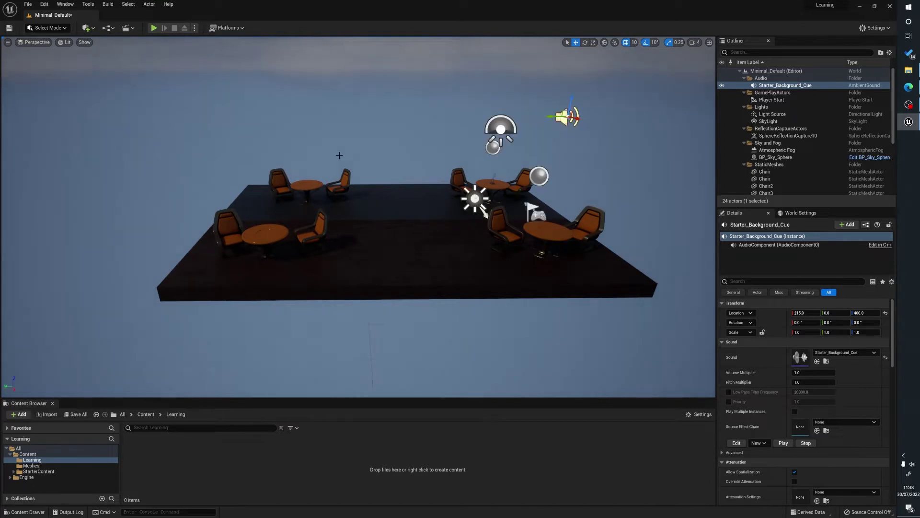
Find the Cull Distance Volume actor and add it to the level
click(87, 28)
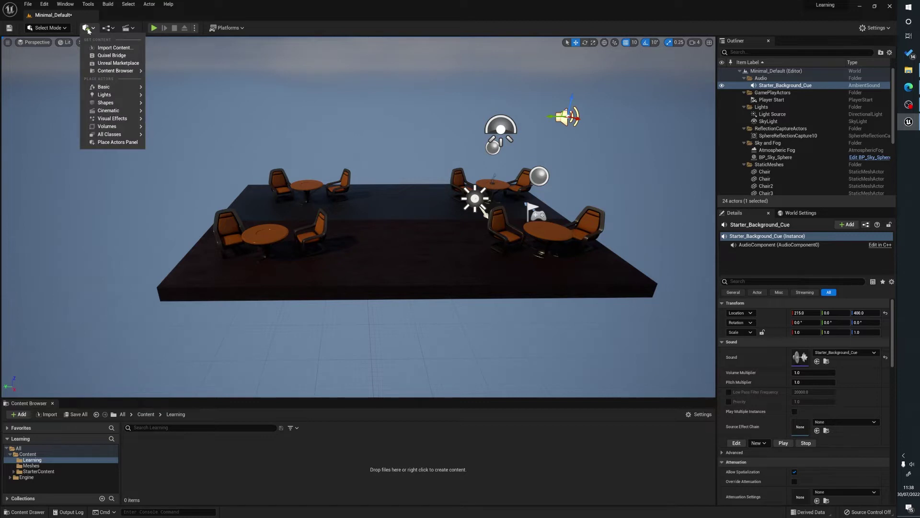
text(cull)
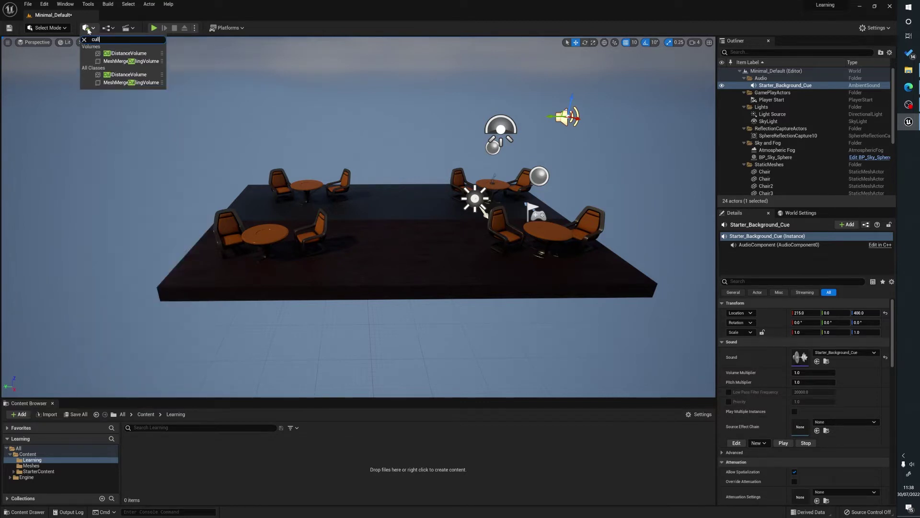
click(116, 53)
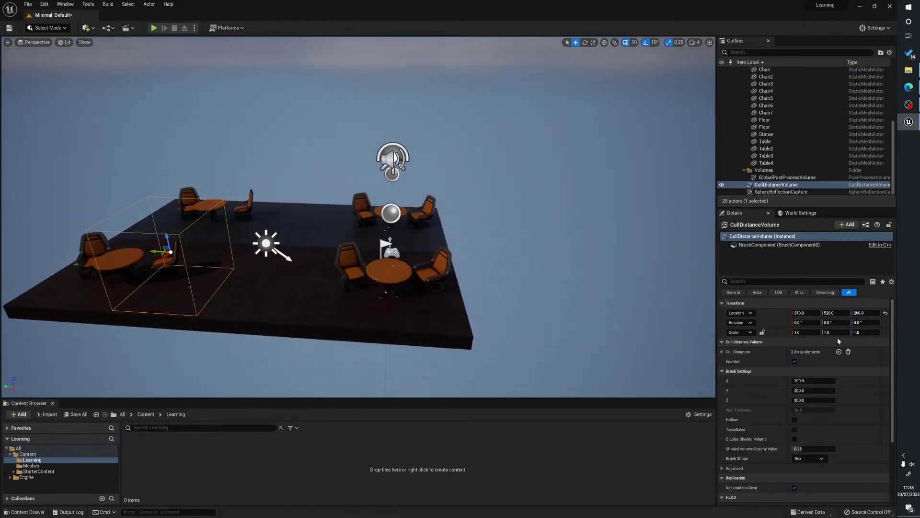
Place the cull distance volume at the world origin by setting its X, Y and Z location to 0
click(805, 313)
text(0)
click(833, 313)
text(0)
key(Return)
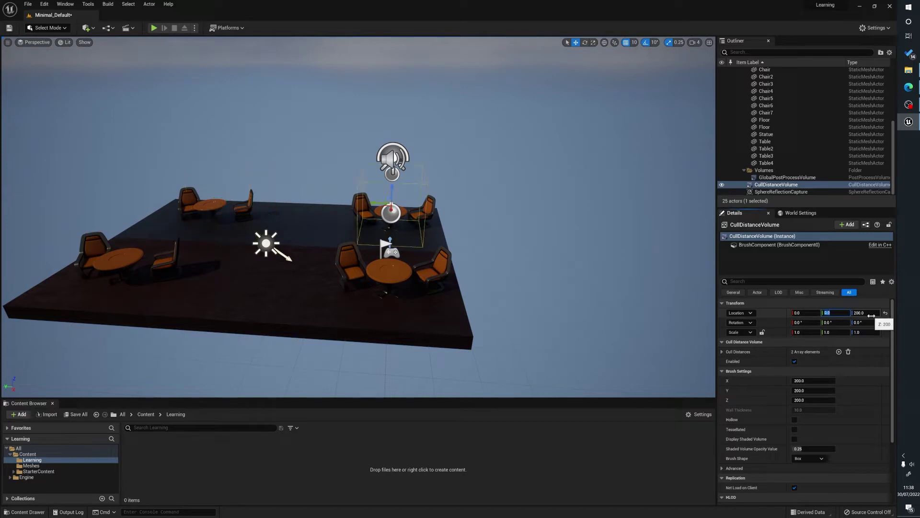
click(863, 312)
text(0)
key(Return)
Set the cull distance volume's brush size to X 2000, Y 2000 and Z 1000
right_drag(465, 217, 487, 226)
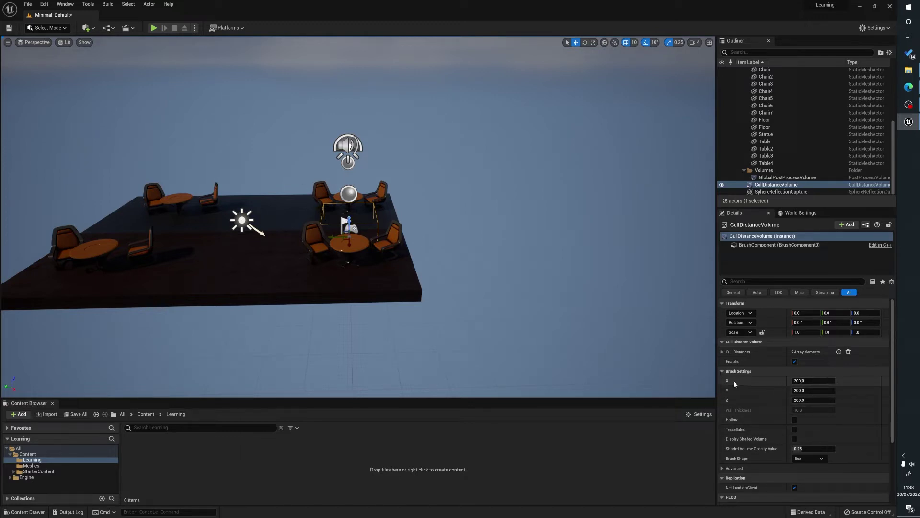
click(813, 381)
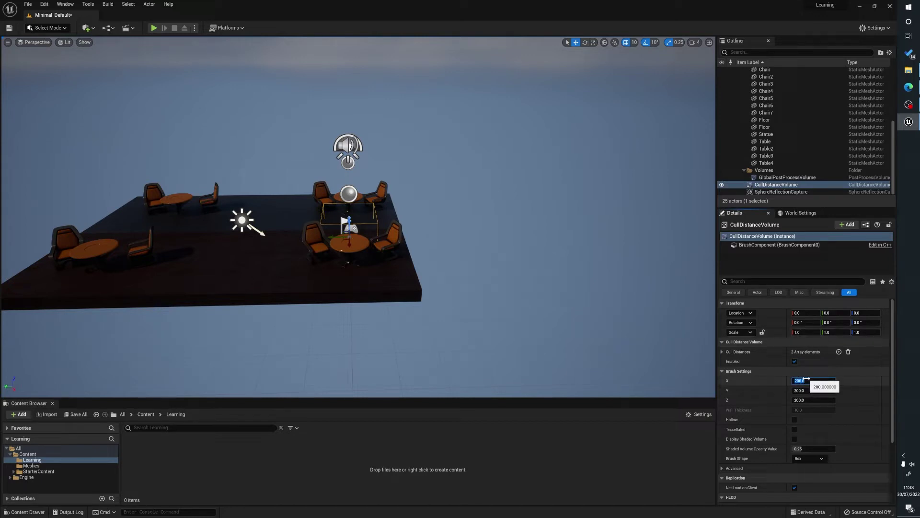
key(BackSpace)
text(2)
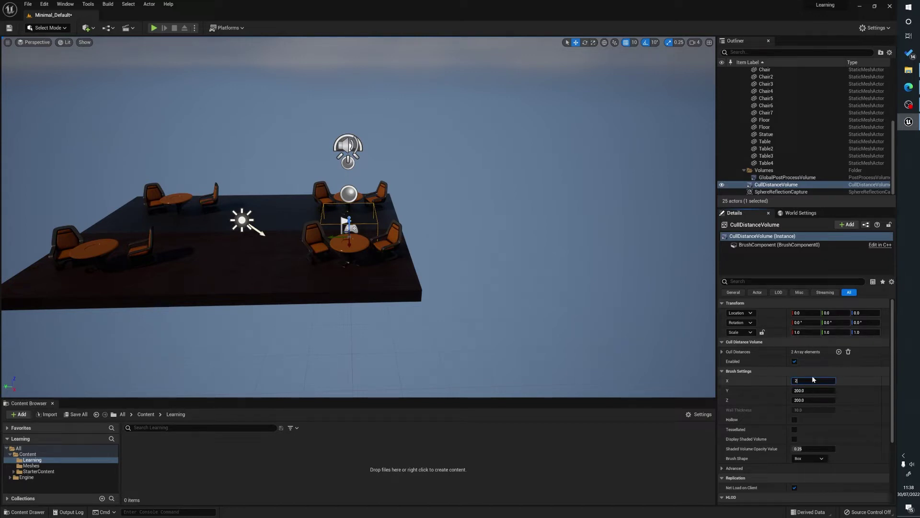
text(000)
click(812, 390)
text(200)
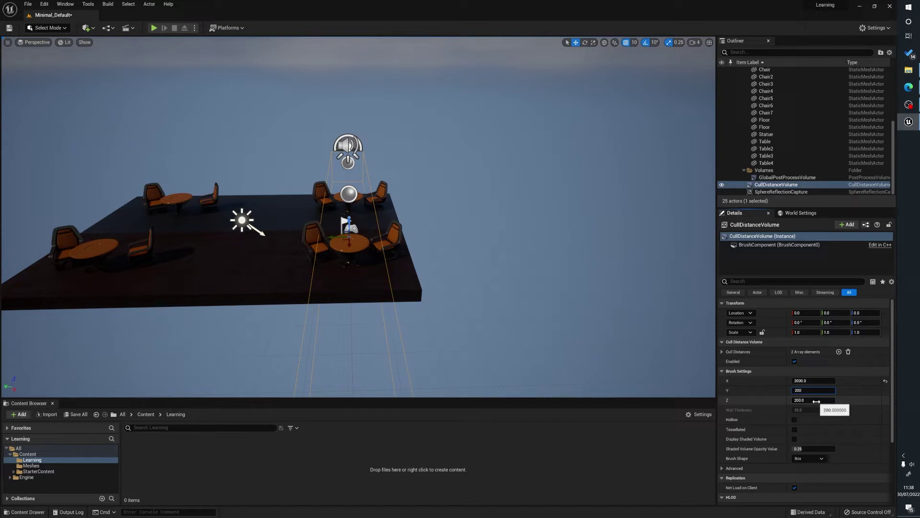
key(Tab)
click(810, 390)
text(2000)
click(807, 400)
text(1000)
key(Return)
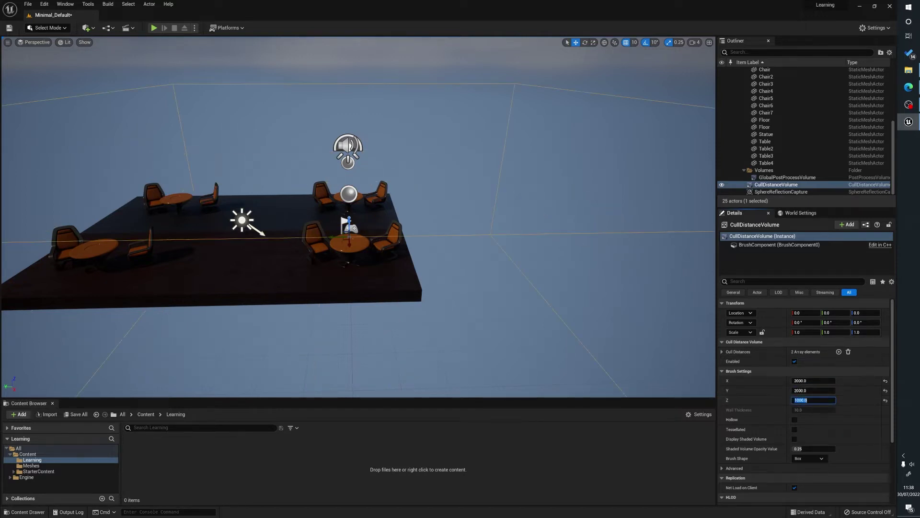
Extend the cull distance volume's brush size along Y to 3000
drag(431, 197, 431, 239)
middle_drag(432, 197, 393, 189)
right_drag(497, 90, 497, 89)
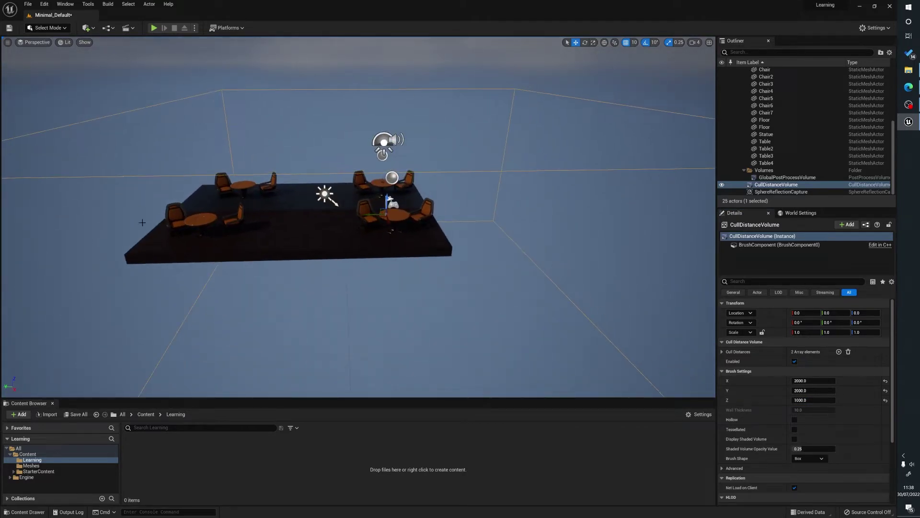
click(796, 390)
text(3000)
key(Return)
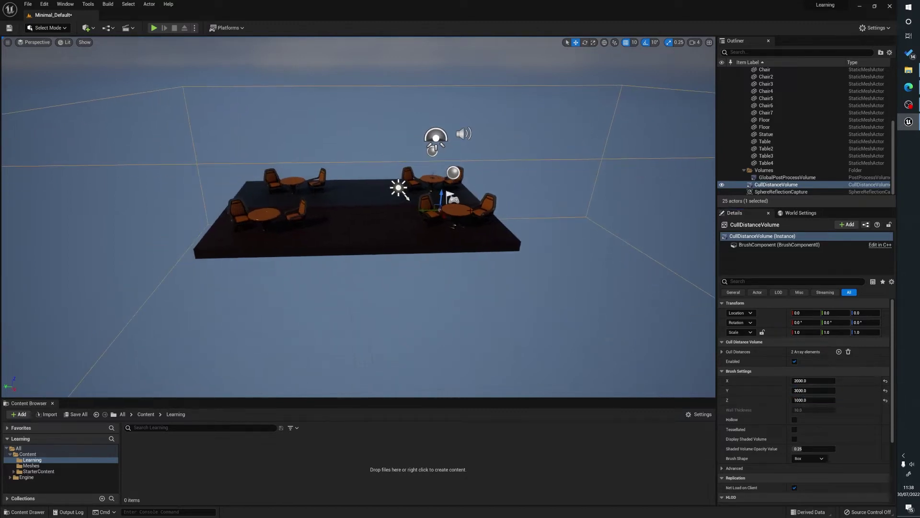
Check how the volume's bounds enclose the platform and furniture, toggling Game View to compare, and leave the icons hidden
right_drag(358, 216, 431, 210)
right_drag(483, 271, 484, 272)
key(g)
right_drag(487, 237, 487, 237)
key(g)
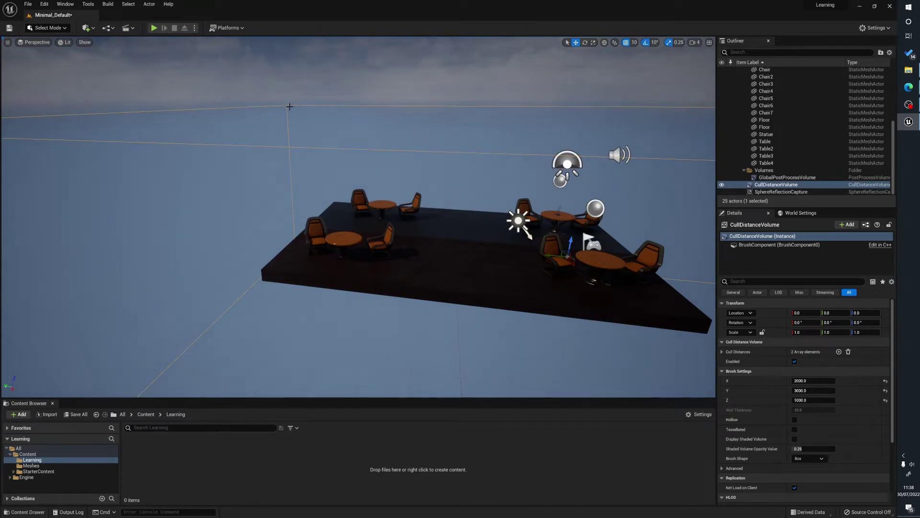
scroll(410, 173, down, 3)
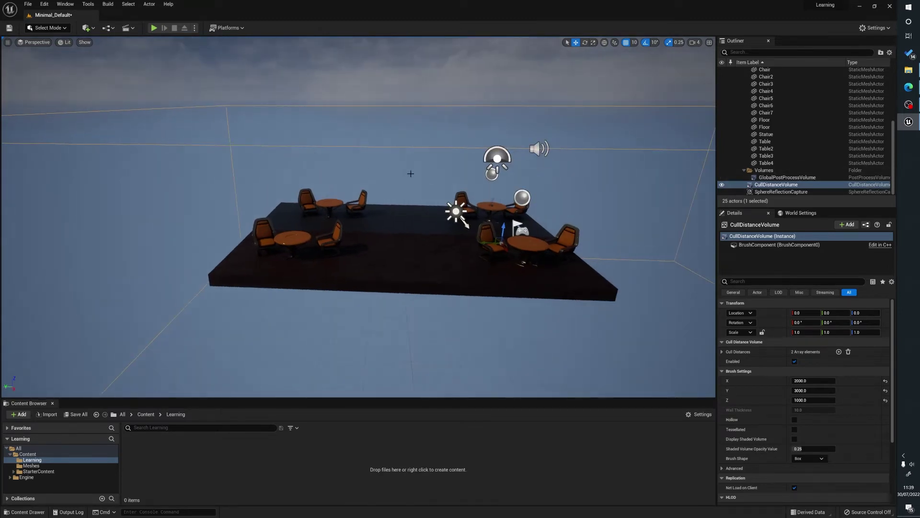
key(g)
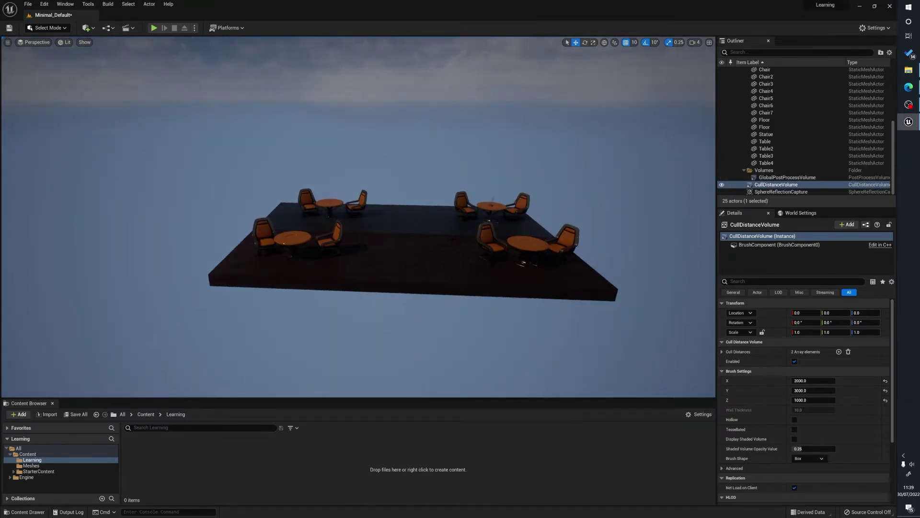
key(g)
key(g)
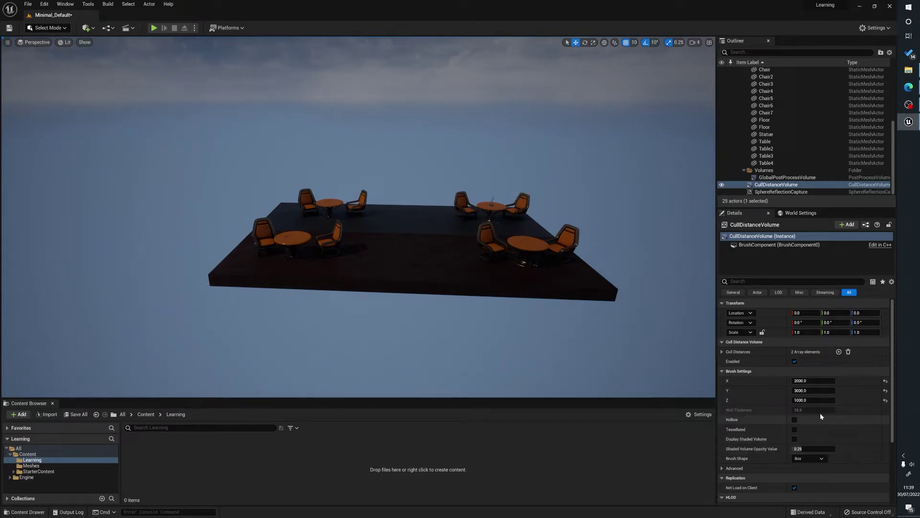
Expand both Cull Distances entries of the volume and set the size of Index 0 to 100
click(723, 352)
click(729, 361)
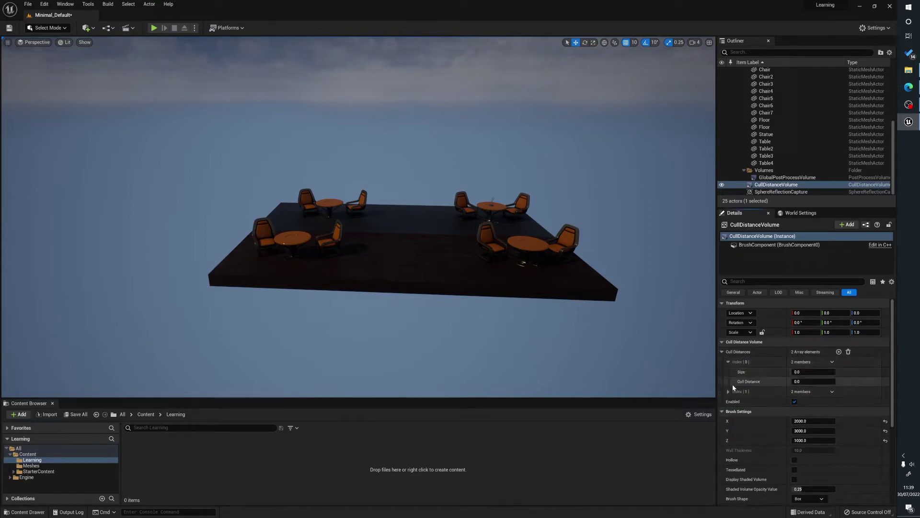
click(729, 392)
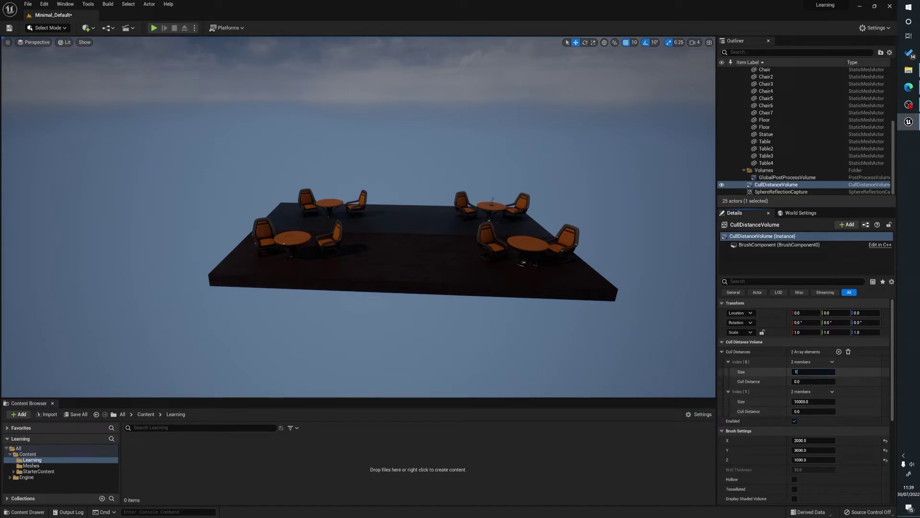
text(00)
key(Return)
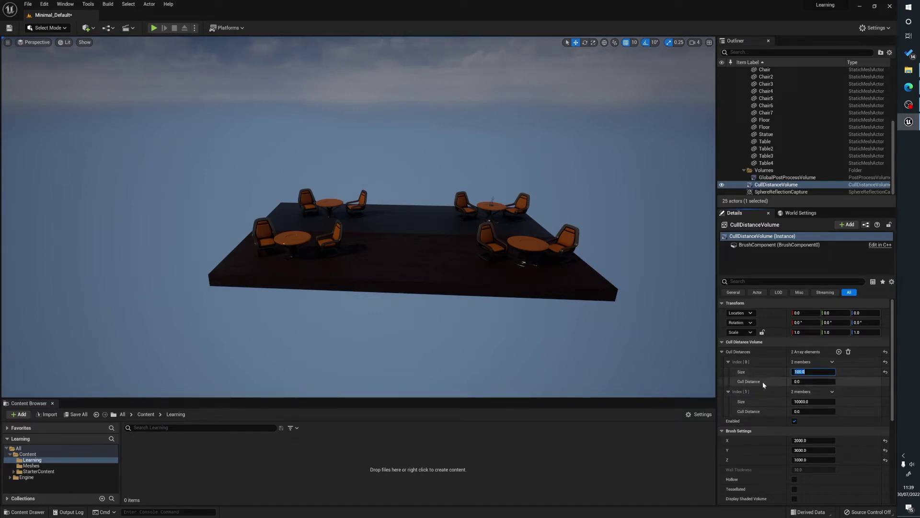
Set the cull distance of Index 0 to 500 and test it by moving through the scene
click(805, 382)
text(500)
key(Return)
right_drag(433, 308, 433, 308)
Set the cull distance of Index 0 to 1000 and test it from farther away
click(819, 382)
text(1000)
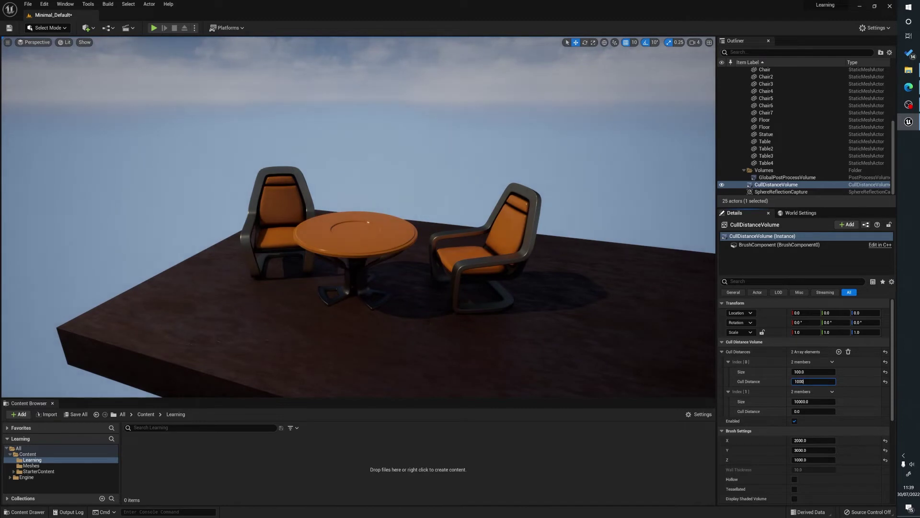
key(Return)
right_drag(505, 123, 520, 111)
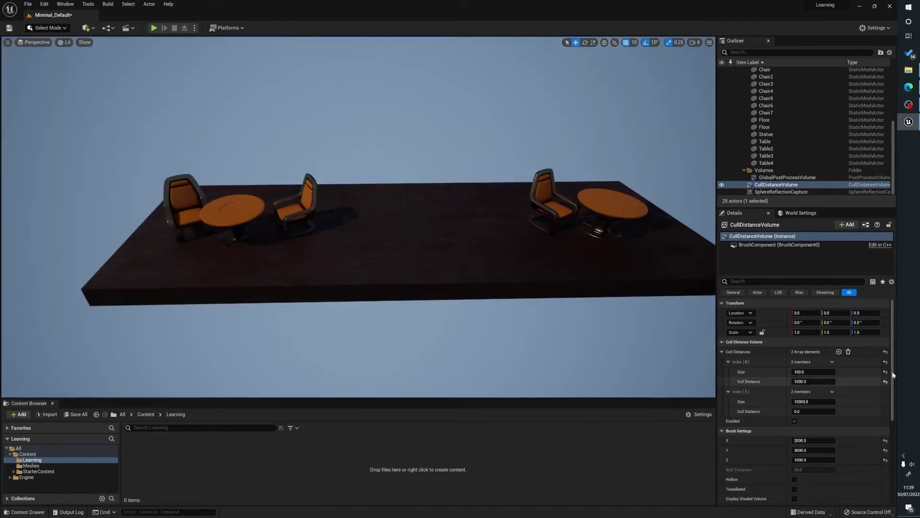
Set the cull distance of Index 1 to 2000 and view the furniture again
click(805, 411)
text(2)
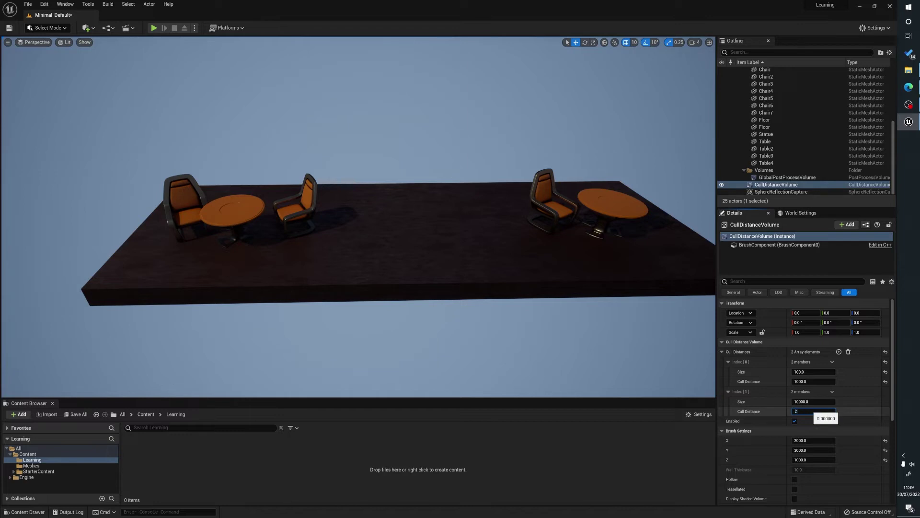
text(00)
mouse_move(451, 328)
right_down()
mouse_move(448, 318)
mouse_move(444, 331)
right_up()
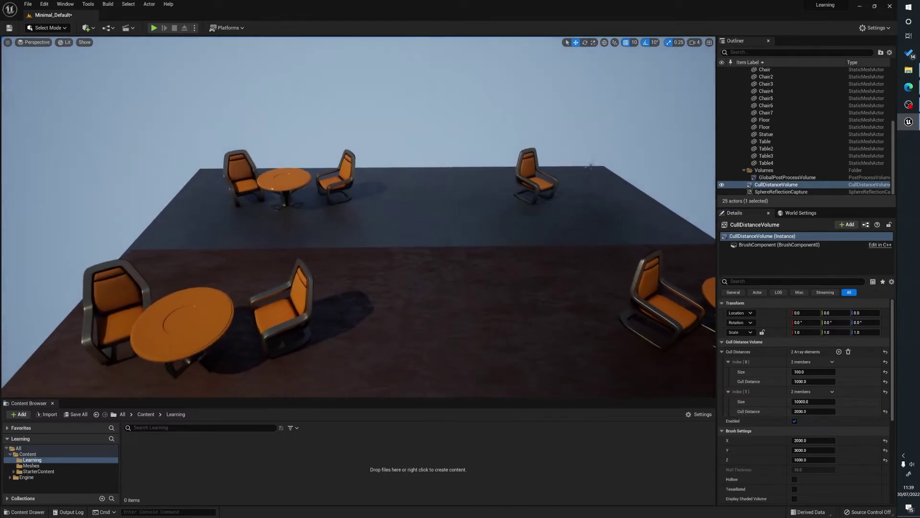
Set the size of Index 1 in the Cull Distances array to 500
click(805, 402)
text(1000)
key(Return)
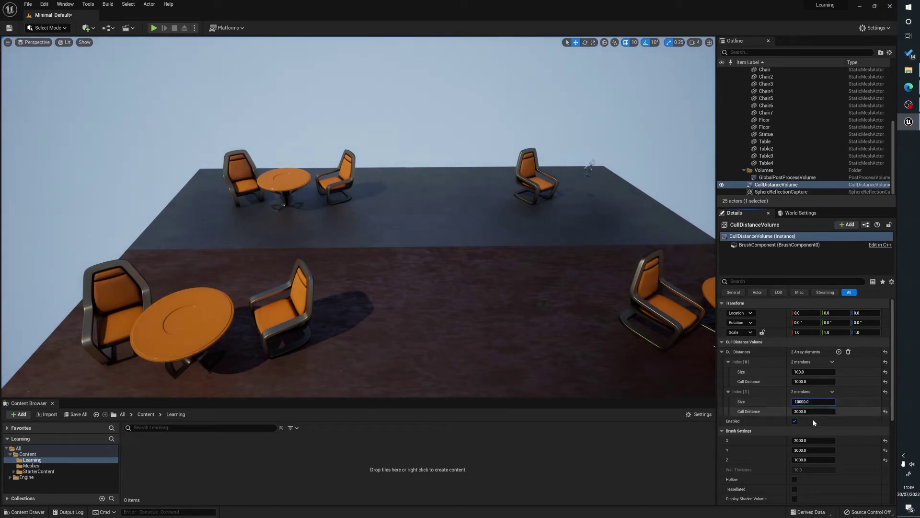
key(Delete)
text(5)
key(Return)
Move closer to and away from the platform to examine which tables and chairs are culled at different distances
right_drag(575, 335, 575, 317)
drag(576, 317, 566, 264)
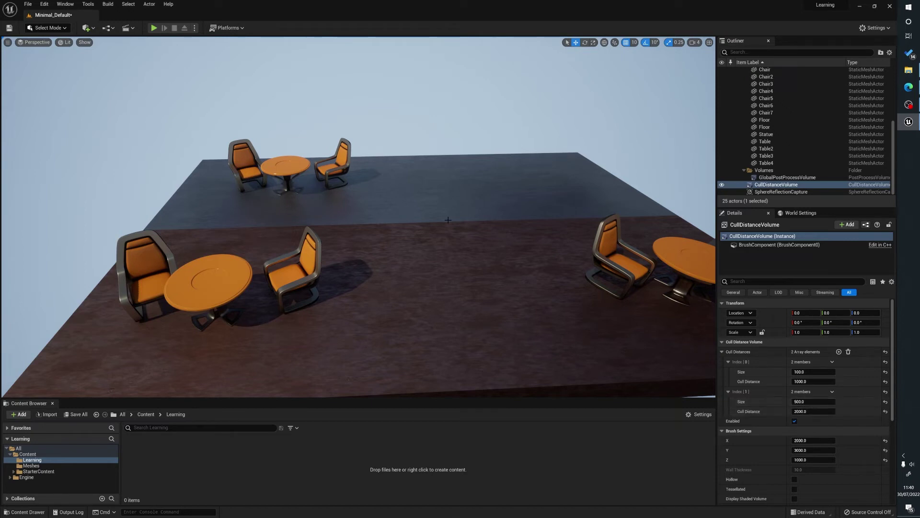
drag(448, 220, 429, 393)
right_drag(442, 236, 422, 192)
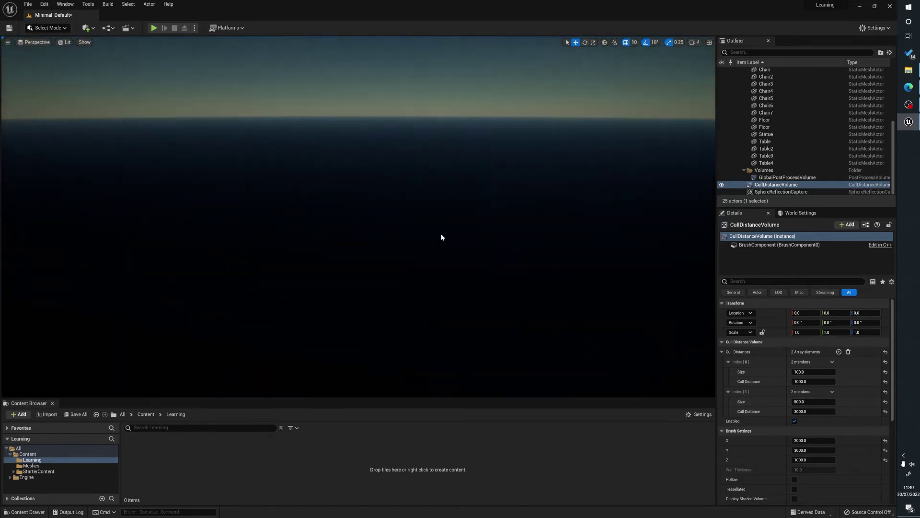
drag(442, 236, 429, 129)
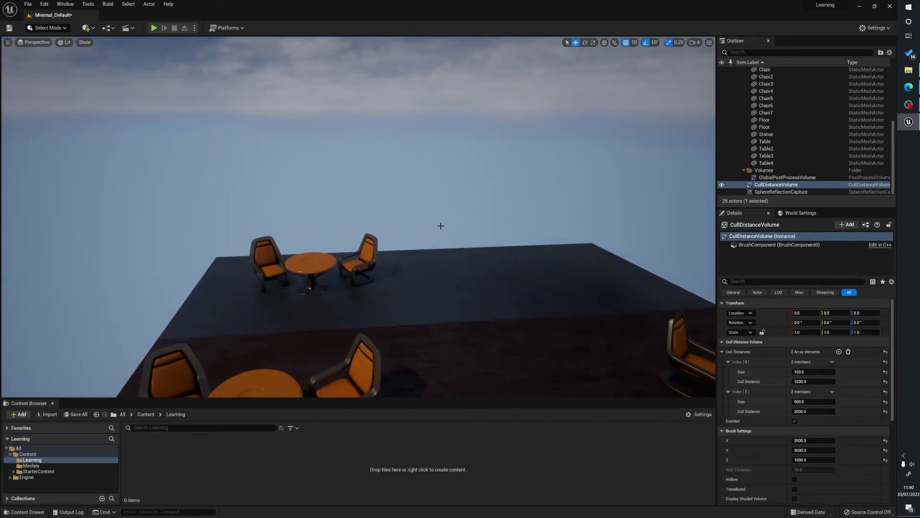
right_drag(440, 226, 482, 276)
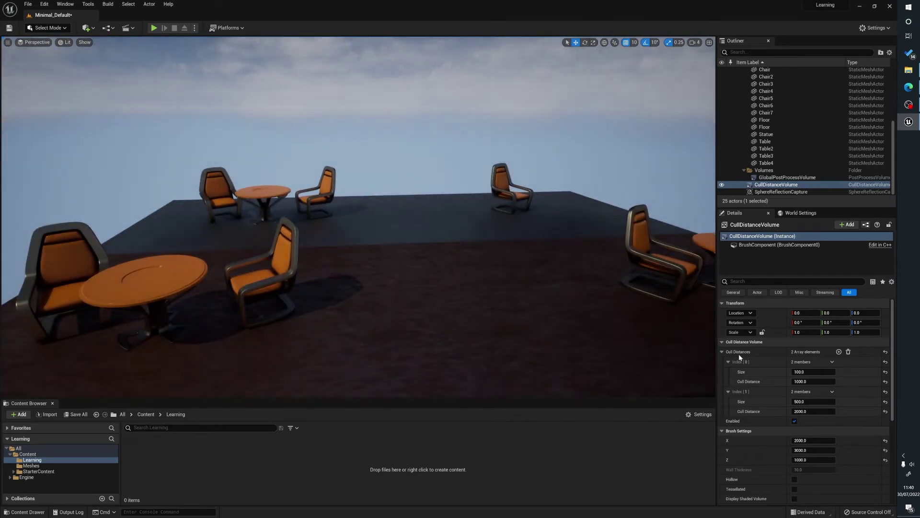
Add a third element to the Cull Distances array and reorder it to sit between the 100-size and 500-size entries
click(839, 354)
click(839, 351)
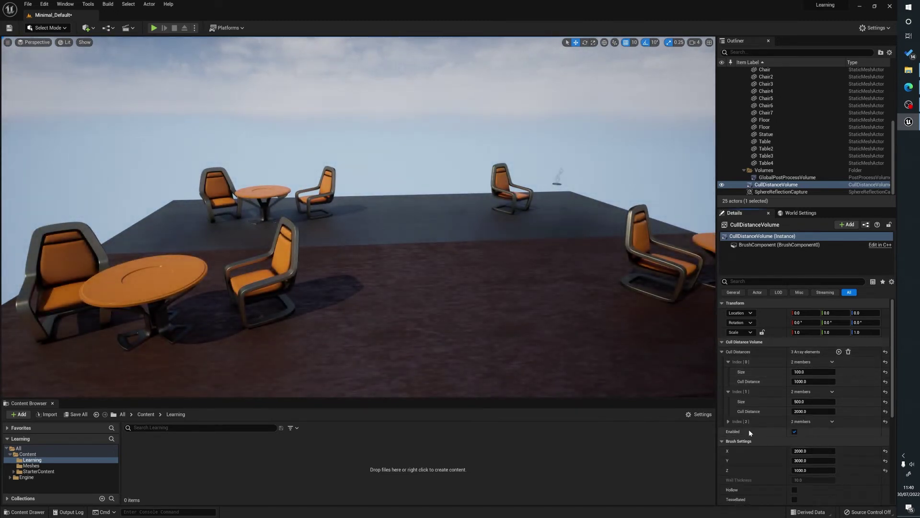
click(728, 421)
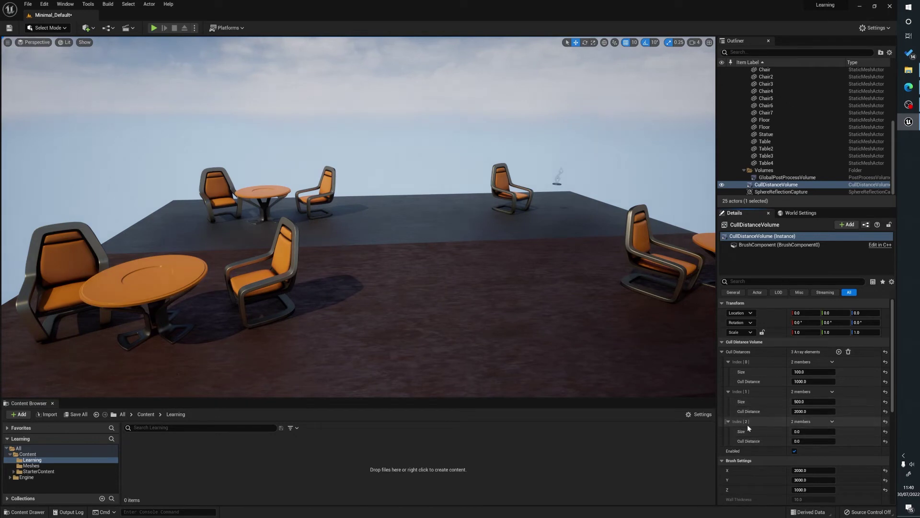
click(728, 422)
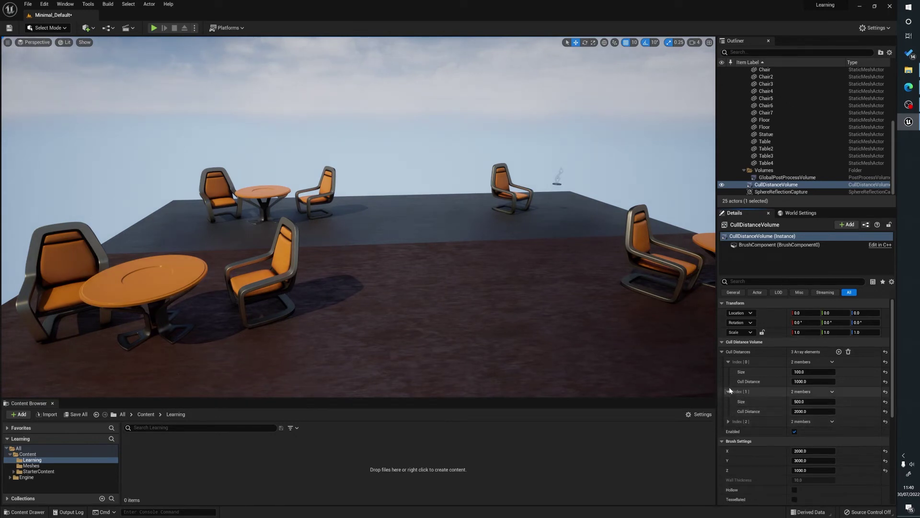
drag(724, 421, 726, 388)
click(728, 391)
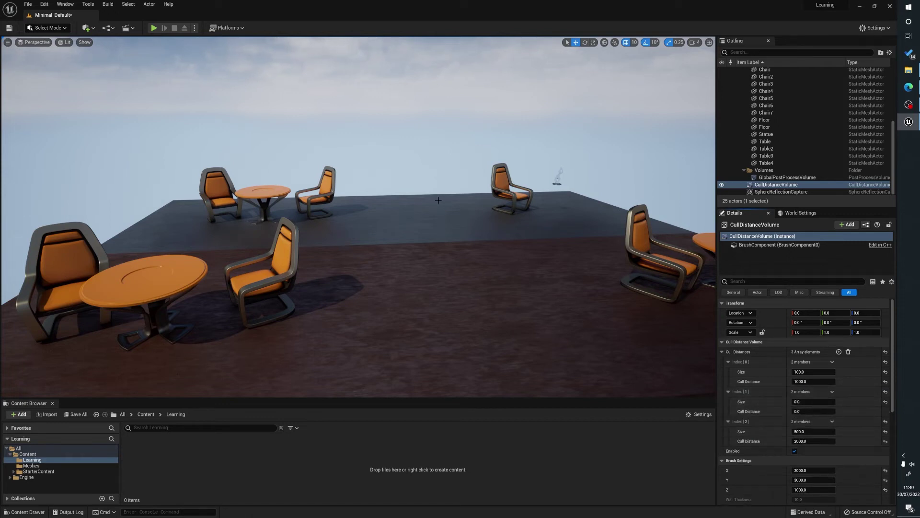
Set the cull distance of Index 0 to 500 and view the furniture from nearer and farther away
mouse_move(438, 198)
mouse_down()
mouse_move(438, 158)
mouse_move(438, 225)
mouse_move(438, 197)
mouse_up()
right_drag(432, 198, 491, 287)
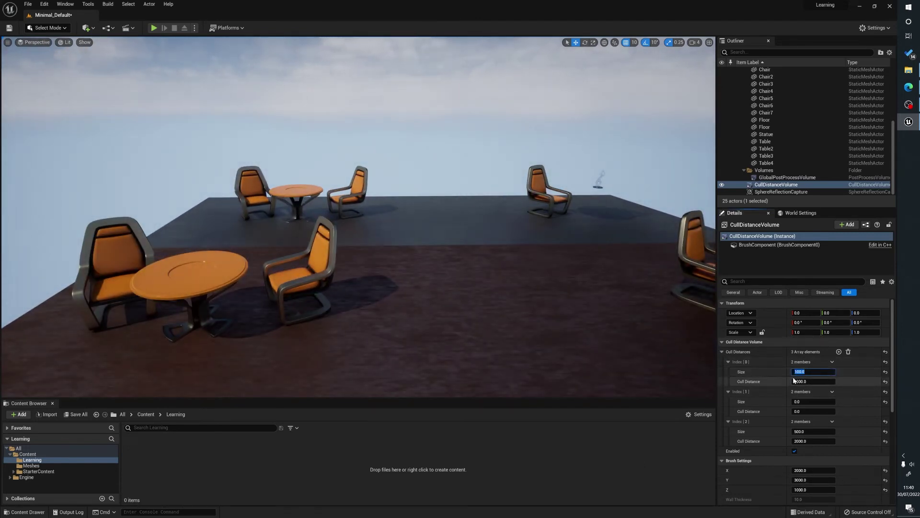
click(814, 381)
drag(432, 240, 432, 326)
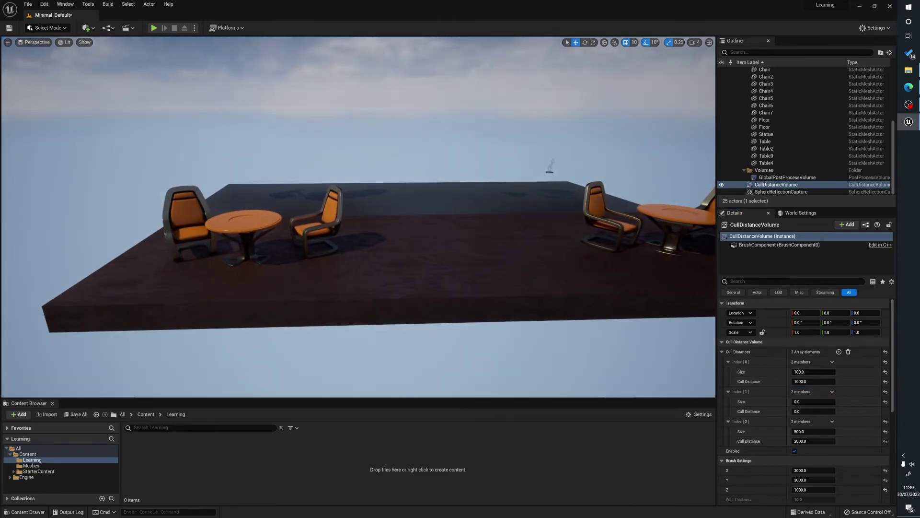
click(808, 381)
text(50)
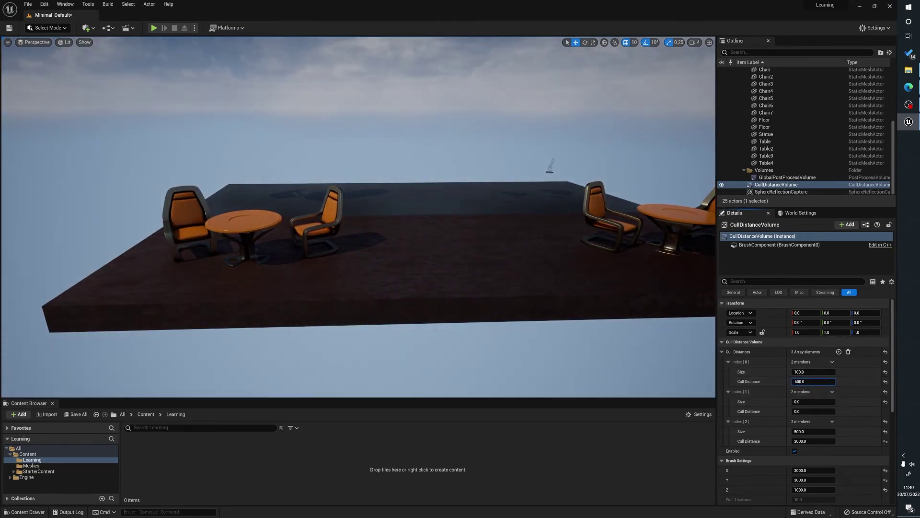
key(Return)
drag(358, 239, 383, 254)
click(807, 371)
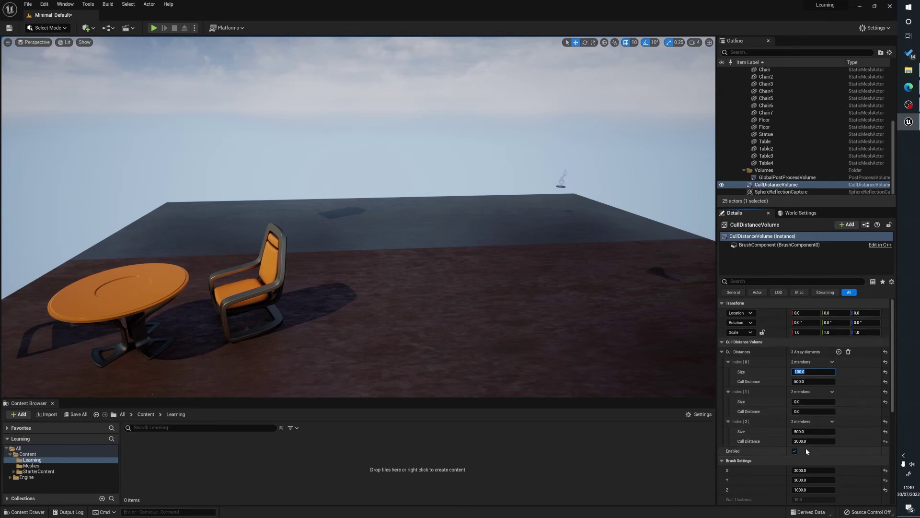
scroll(503, 227, down, 3)
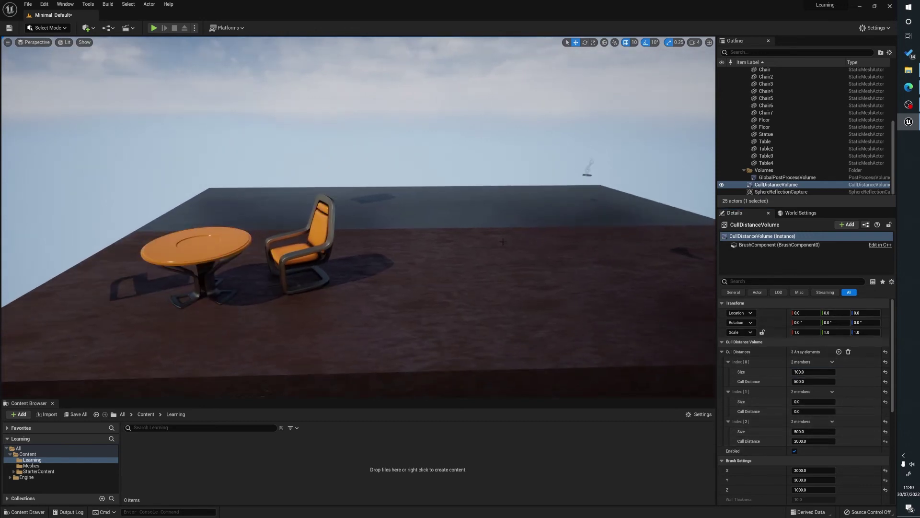
mouse_move(353, 289)
mouse_down()
mouse_move(353, 335)
mouse_move(359, 288)
mouse_up()
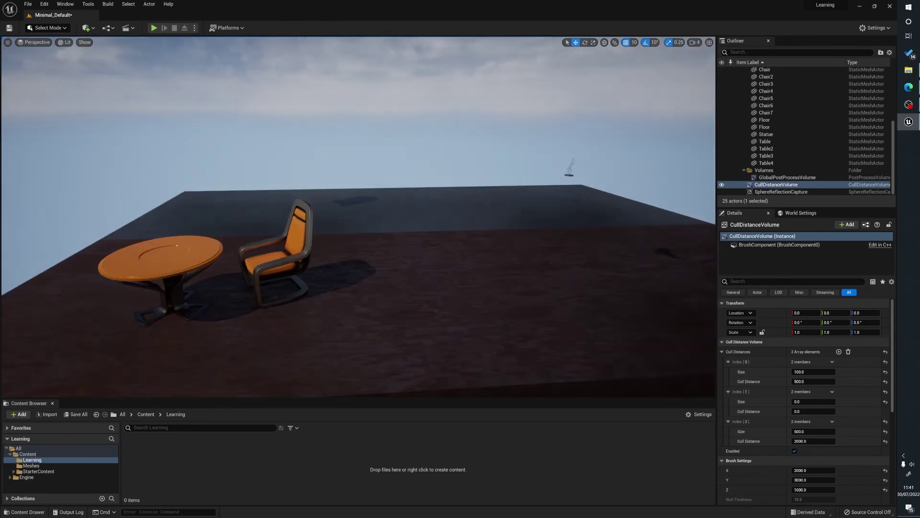
Enable Never Distance Cull in the LOD settings of Chair5, the chair beside the front table
click(290, 245)
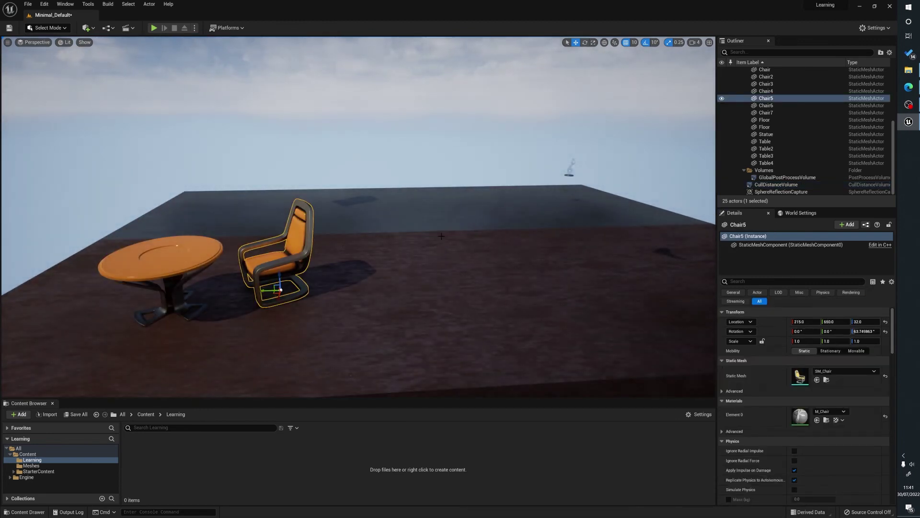
mouse_move(442, 235)
mouse_down()
mouse_move(441, 284)
mouse_move(441, 239)
mouse_move(434, 246)
mouse_up()
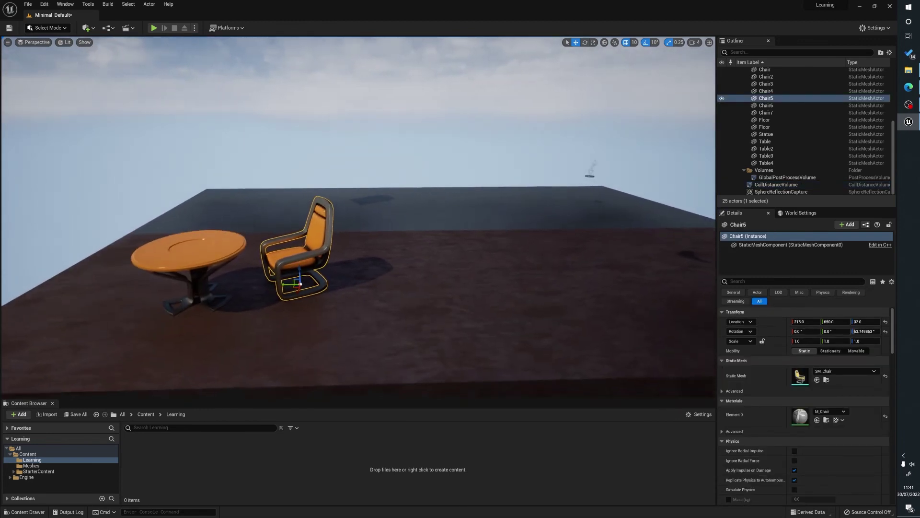
scroll(359, 215, down, 2)
scroll(843, 445, down, 5)
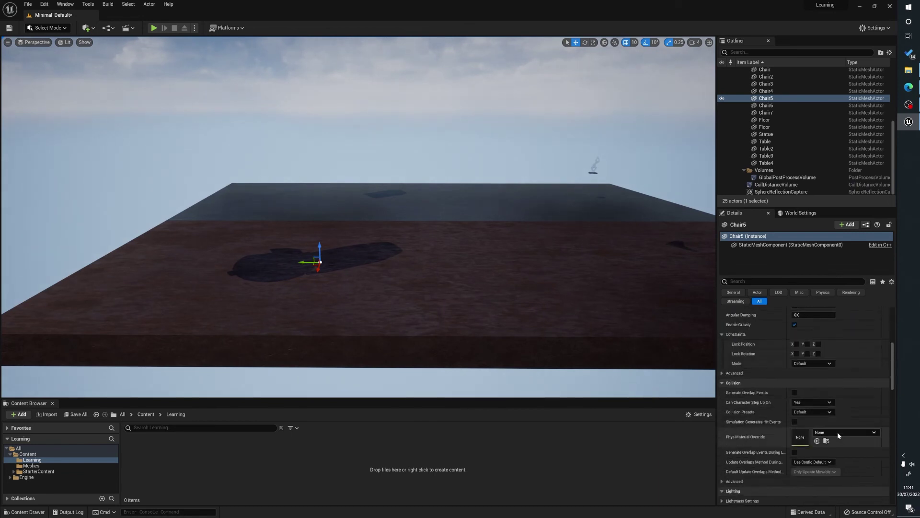
scroll(838, 429, down, 10)
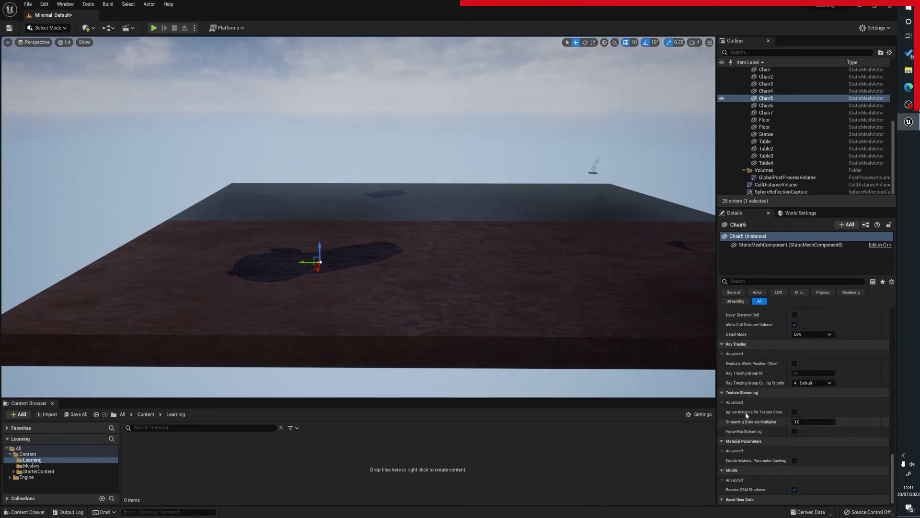
scroll(746, 415, up, 4)
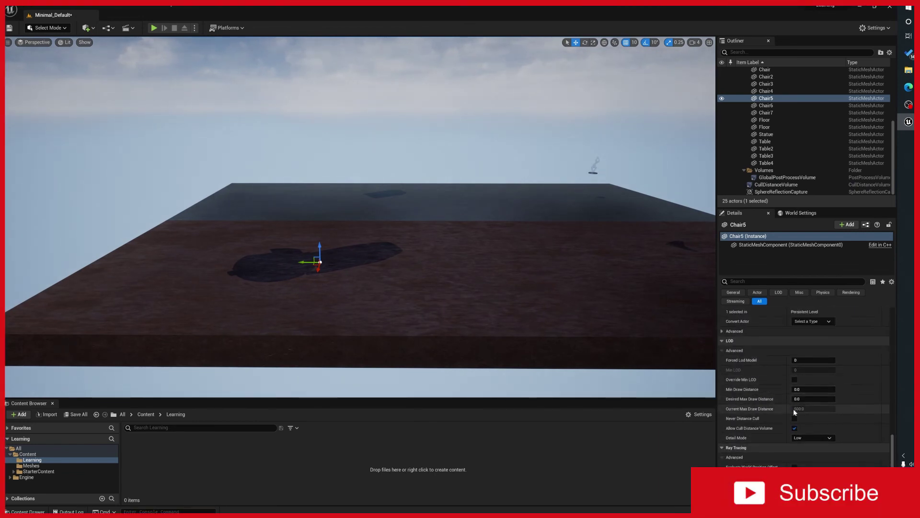
click(794, 419)
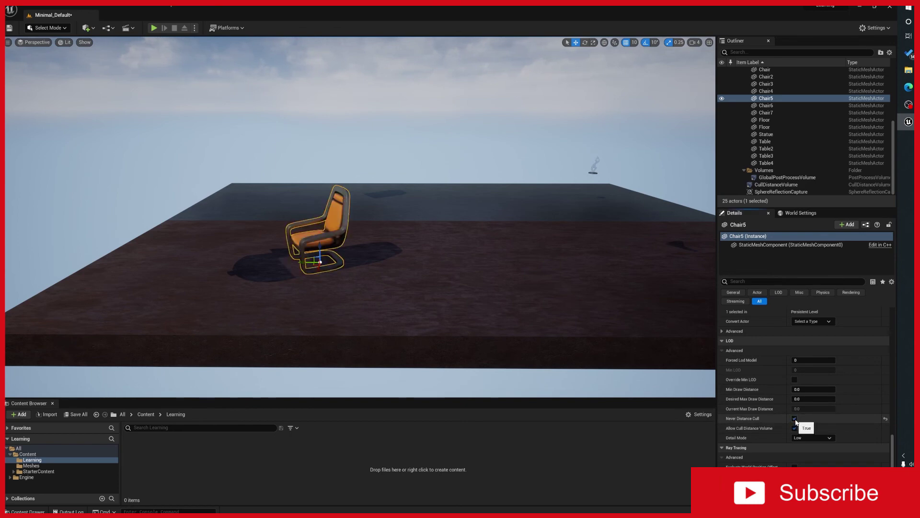
Move toward and away from the platform to compare the culling of the exempted chair with the table beside it
click(449, 130)
drag(449, 130, 449, 105)
right_drag(449, 125, 449, 129)
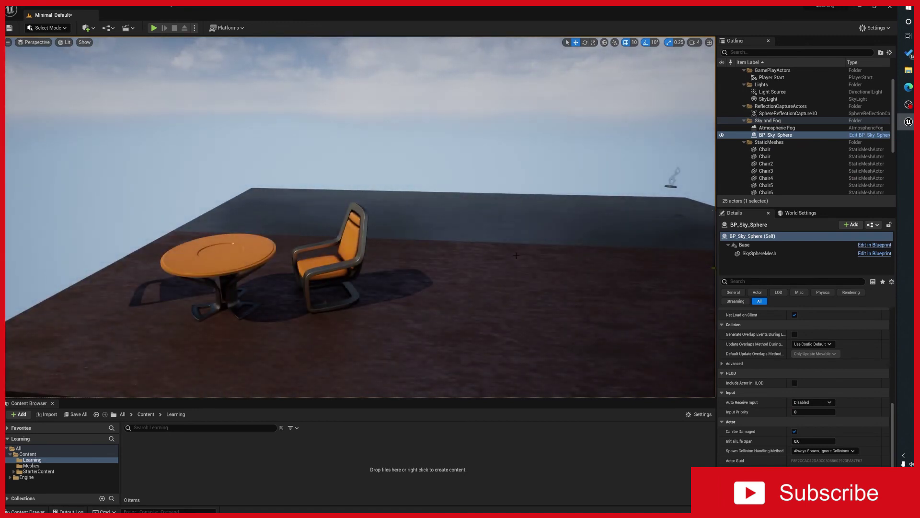
right_drag(290, 197, 290, 190)
right_drag(373, 66, 373, 45)
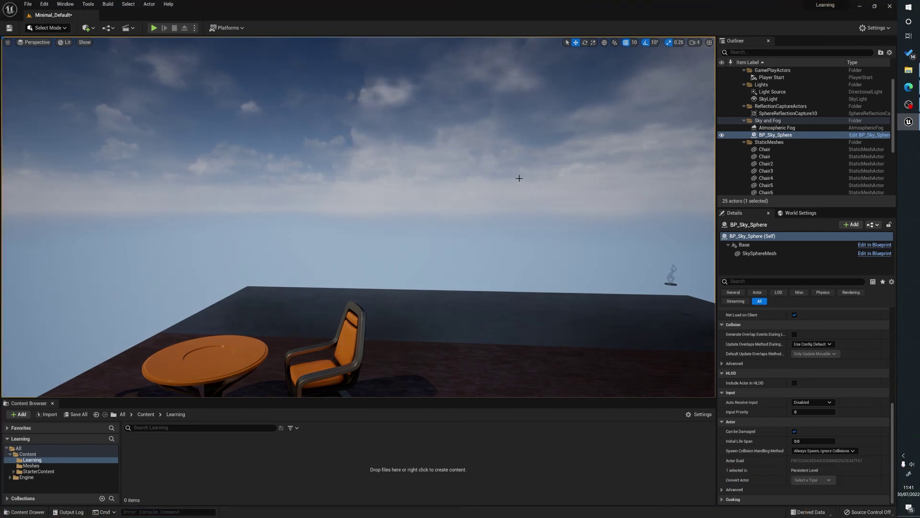
right_drag(519, 178, 524, 188)
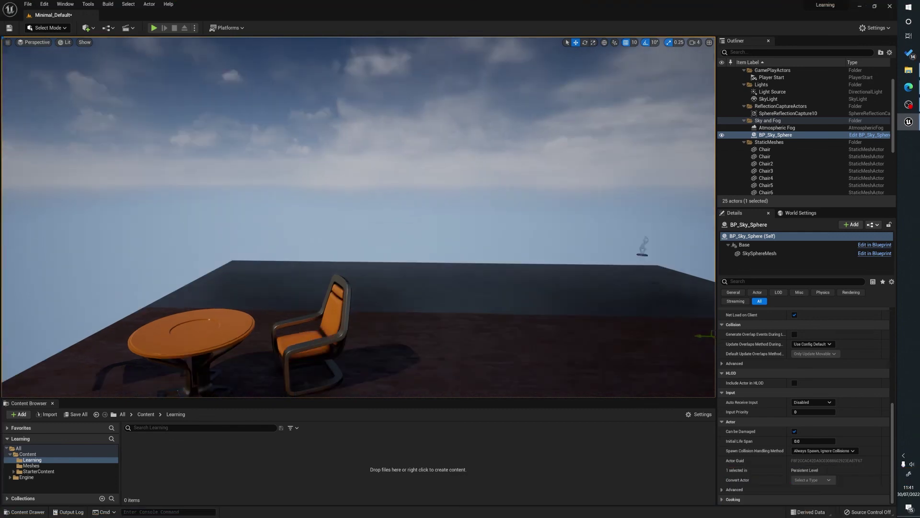
right_drag(463, 268, 462, 283)
key(s)
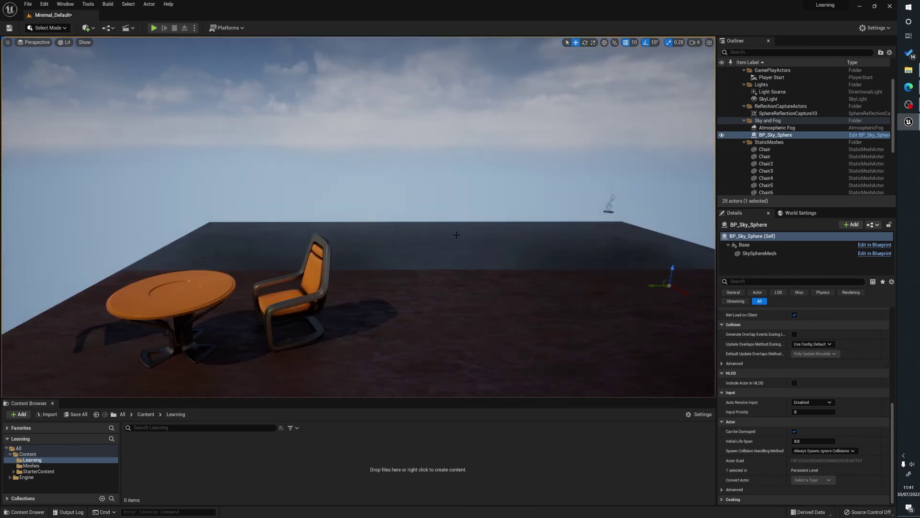